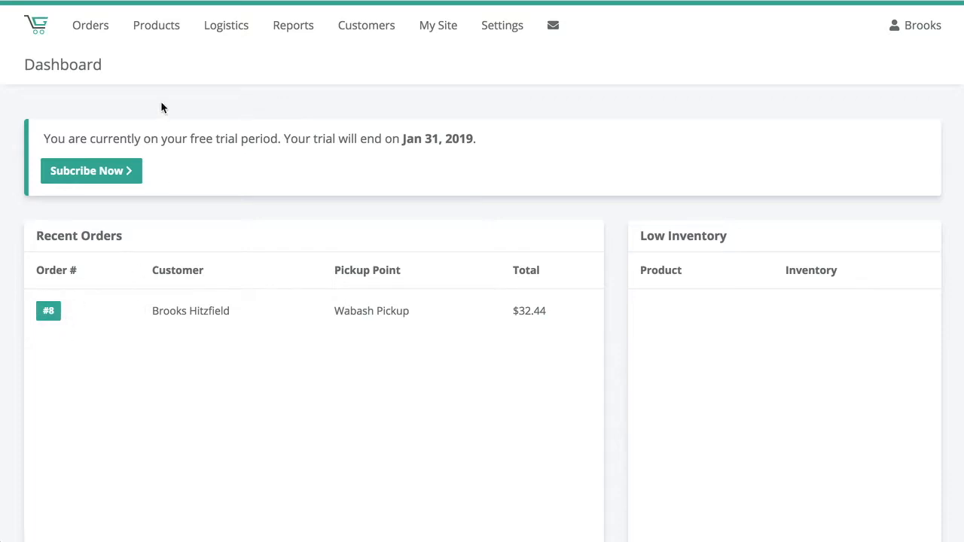
Open the list of orders that have the New status
left_click(106, 29)
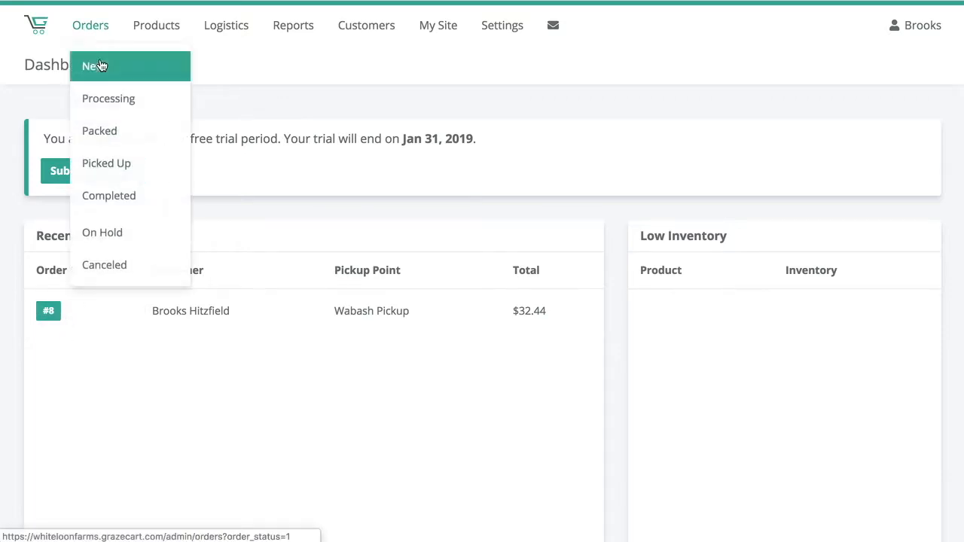
left_click(138, 68)
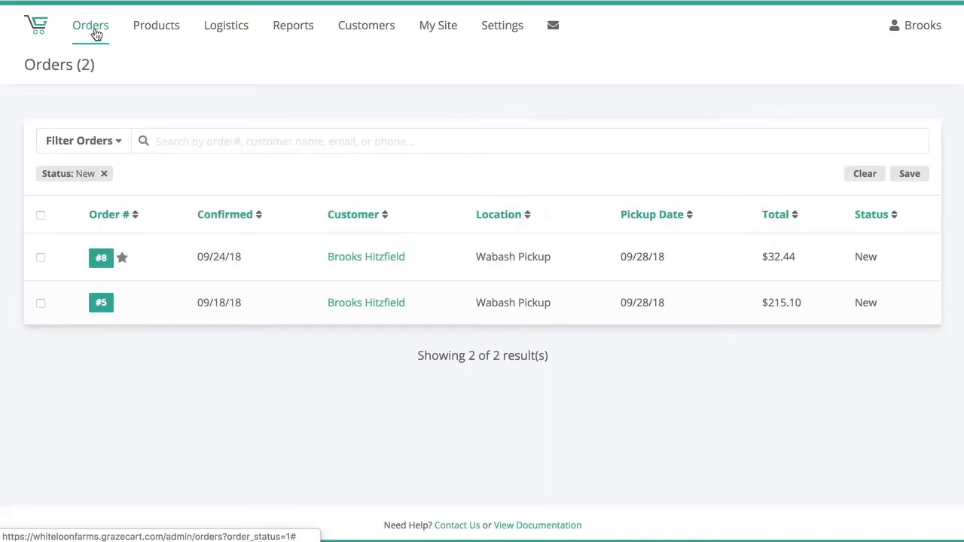
left_click(95, 34)
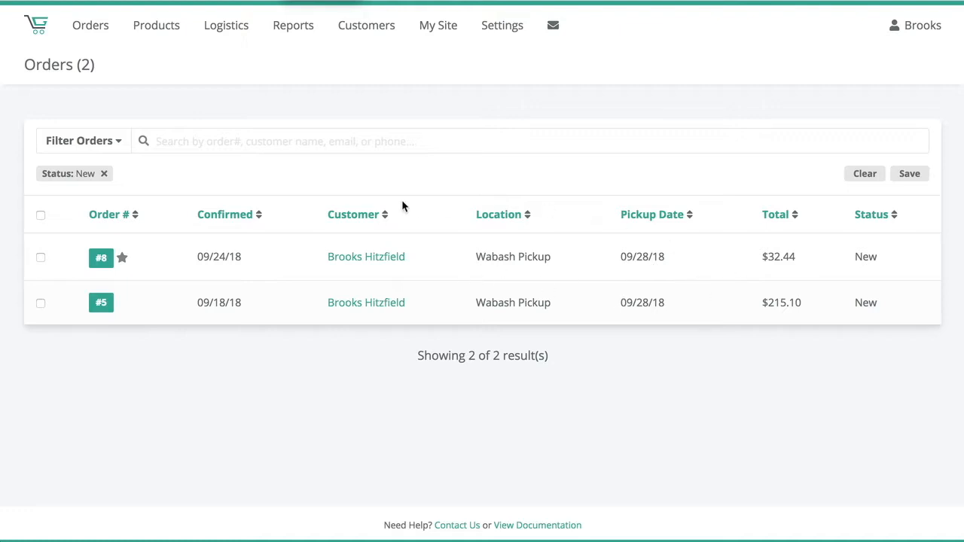
Sort the new orders by customer and pickup date, finishing with total in ascending order
left_click(356, 219)
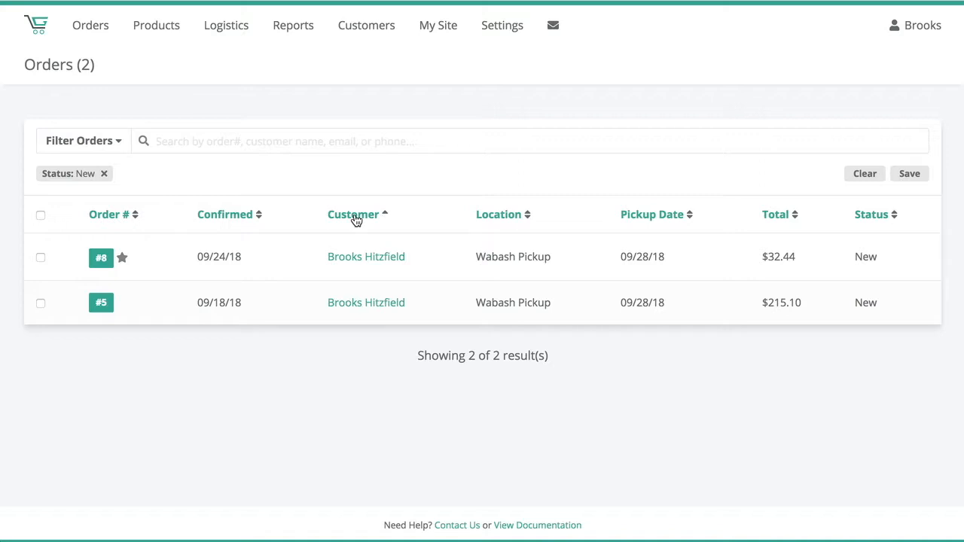
left_click(646, 217)
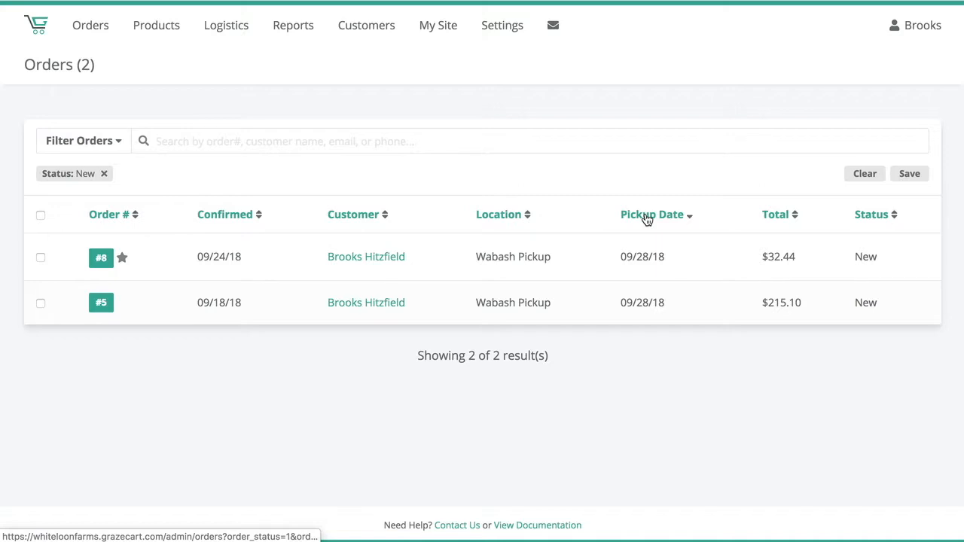
left_click(647, 218)
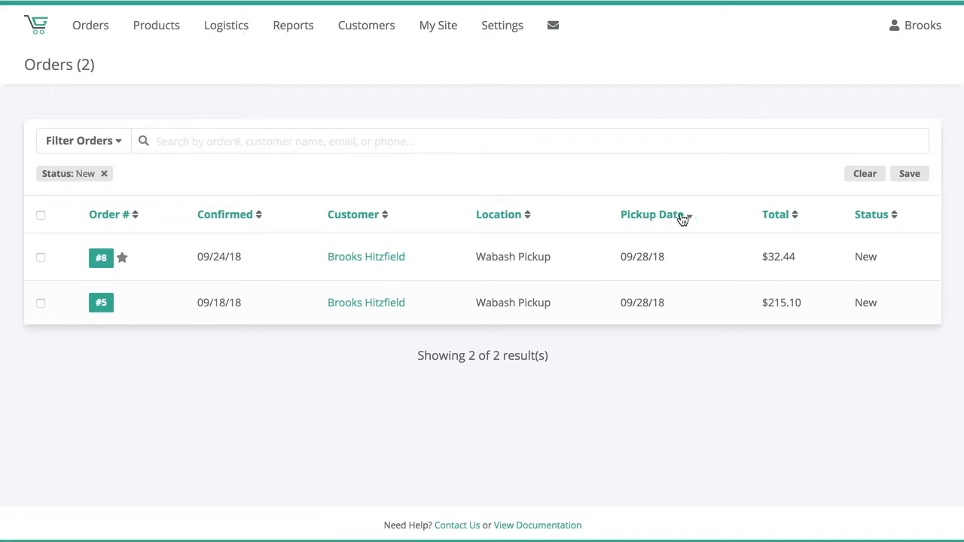
left_click(775, 218)
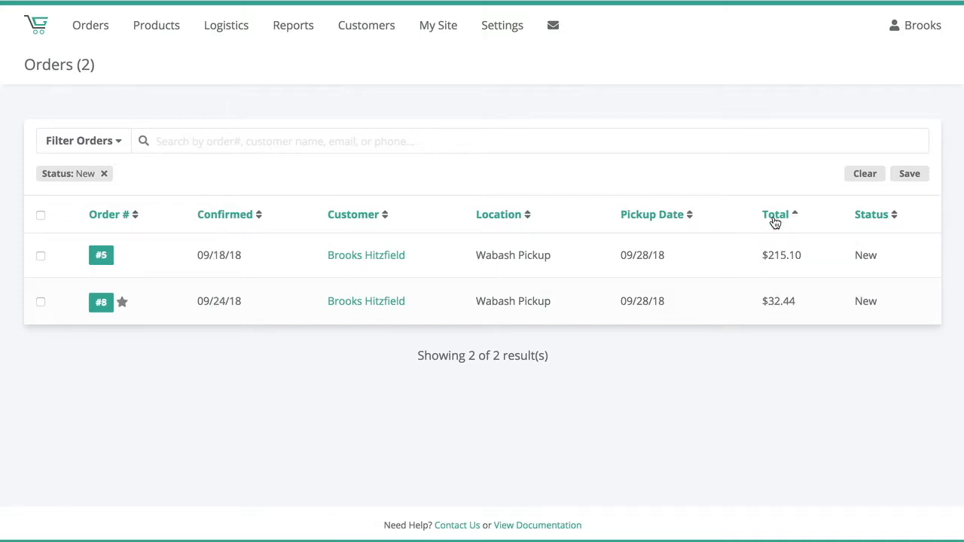
left_click(775, 219)
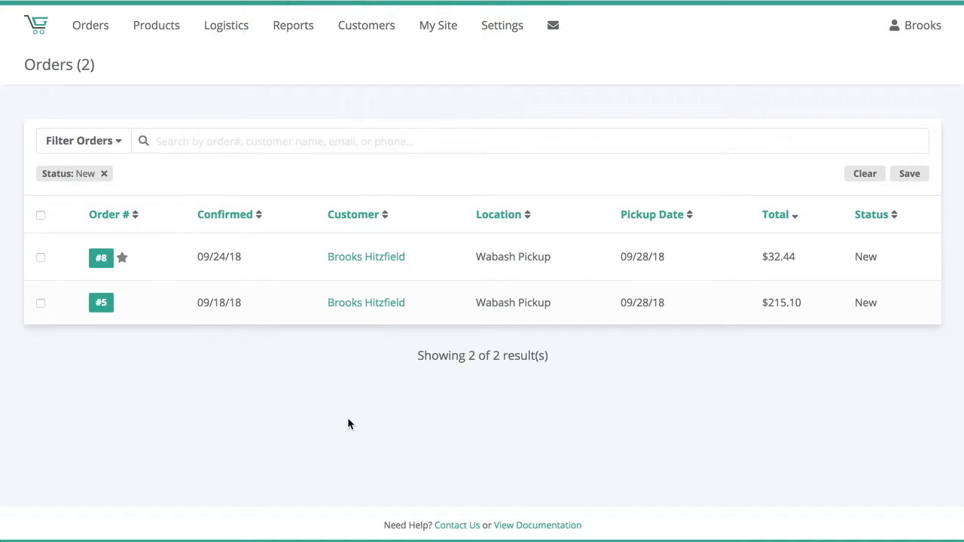
Examine the full set of criteria available for filtering orders, from order status through sales channel
left_click(115, 145)
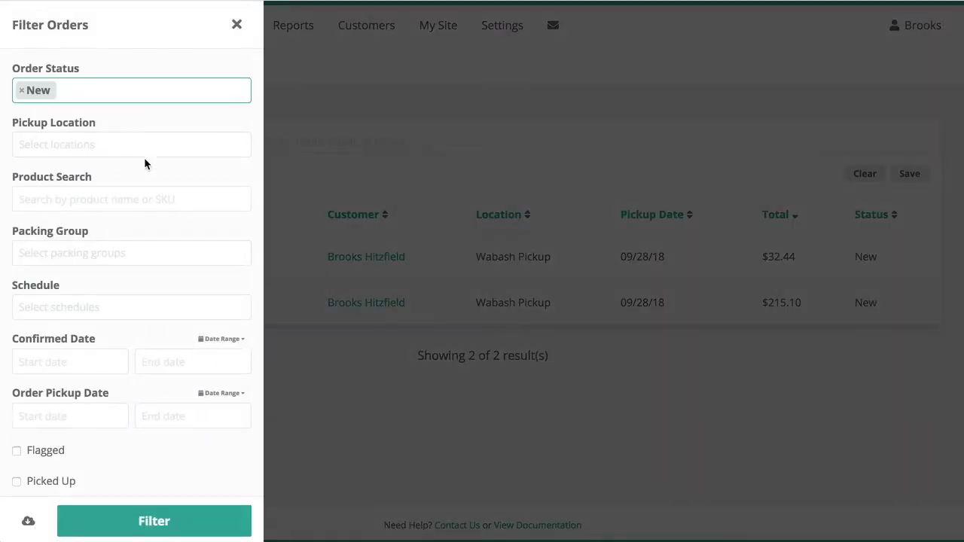
scroll(149, 244, "down", 5)
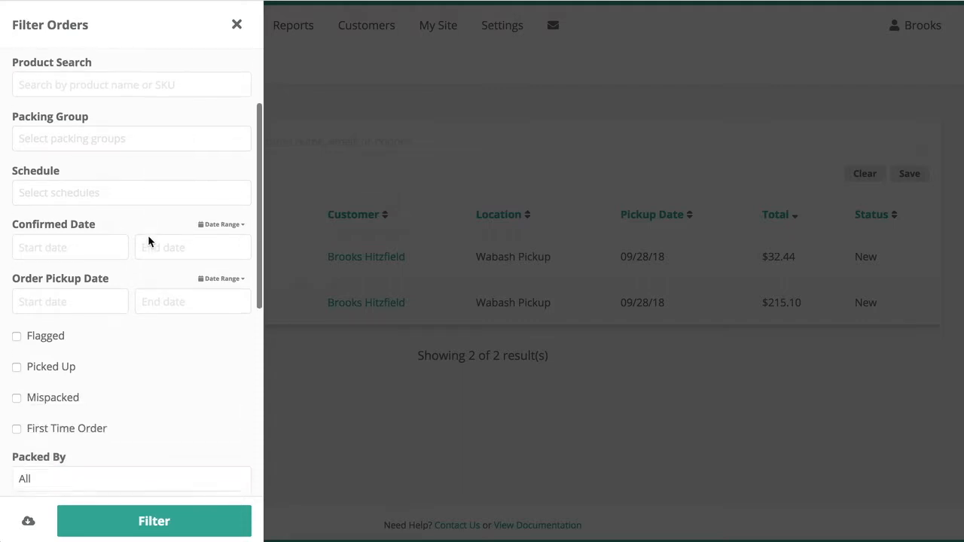
scroll(128, 334, "down", 3)
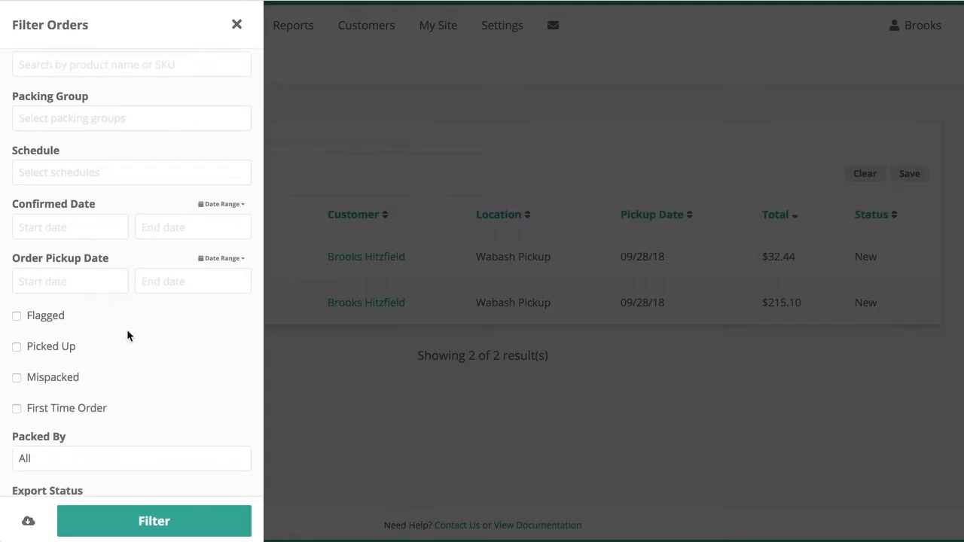
scroll(128, 336, "down", 9)
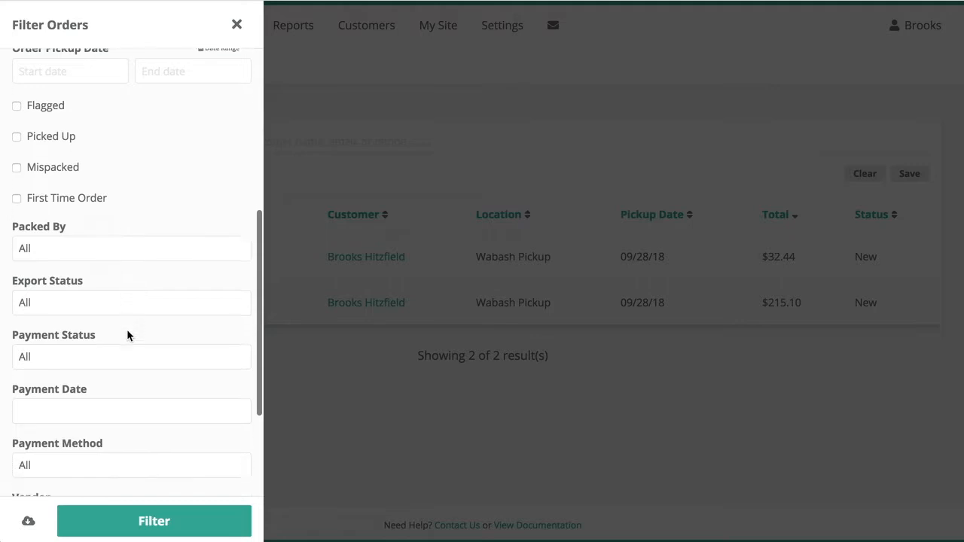
scroll(128, 336, "down", 4)
scroll(127, 335, "up", 7)
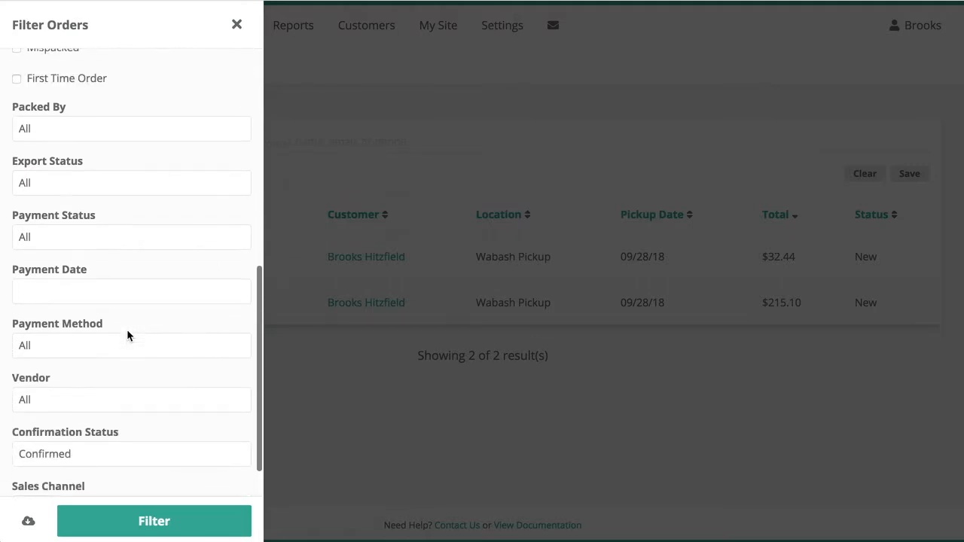
scroll(128, 336, "up", 14)
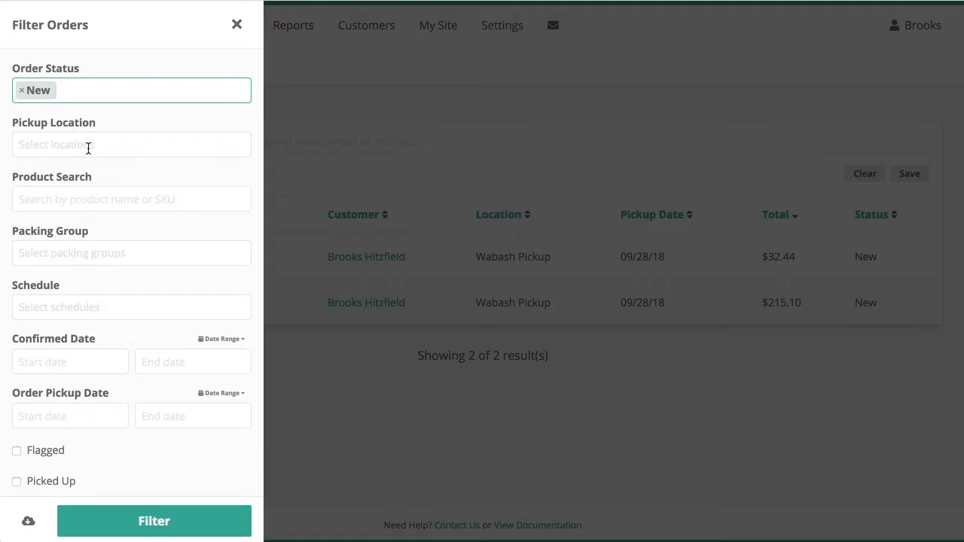
Check the pickup location choices and remaining filter criteria, and close the order filter without applying changes
left_click(89, 145)
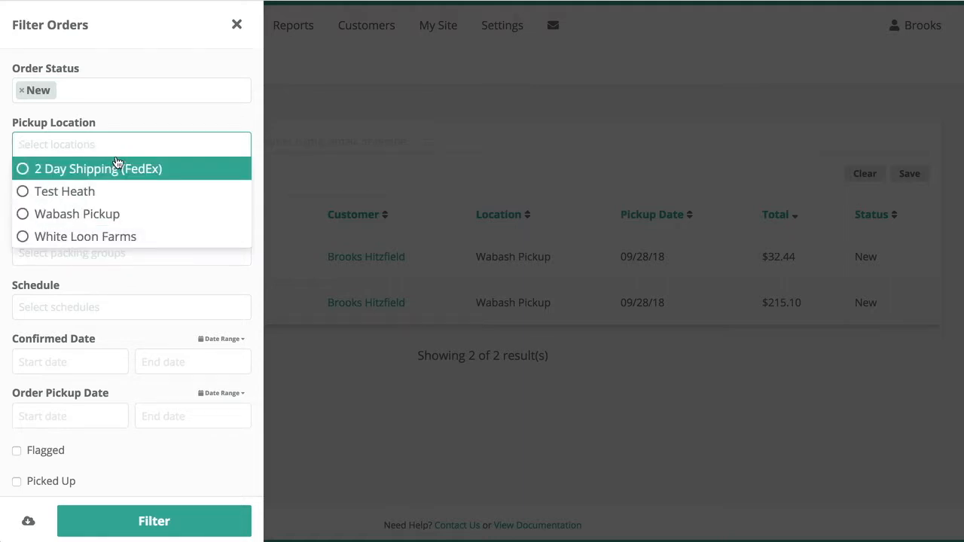
left_click(126, 131)
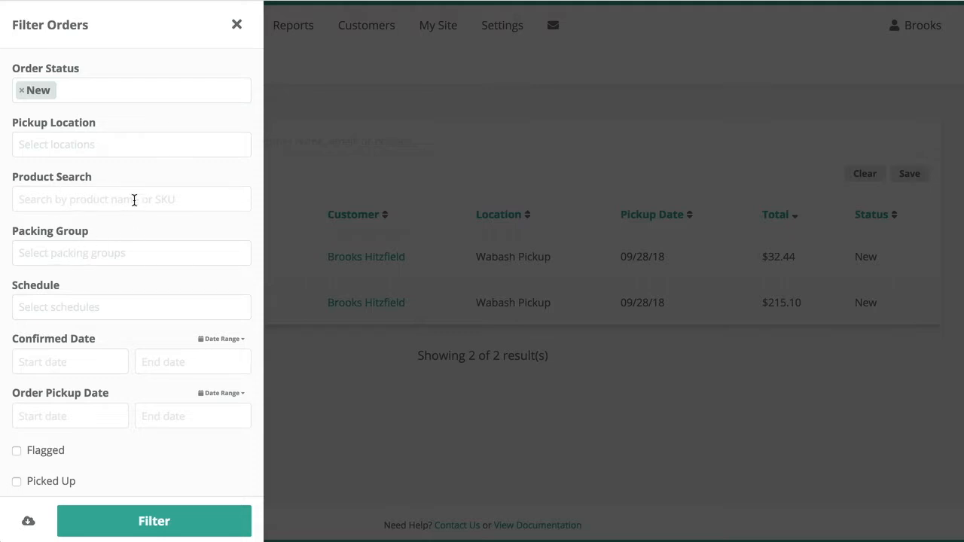
scroll(129, 257, "down", 2)
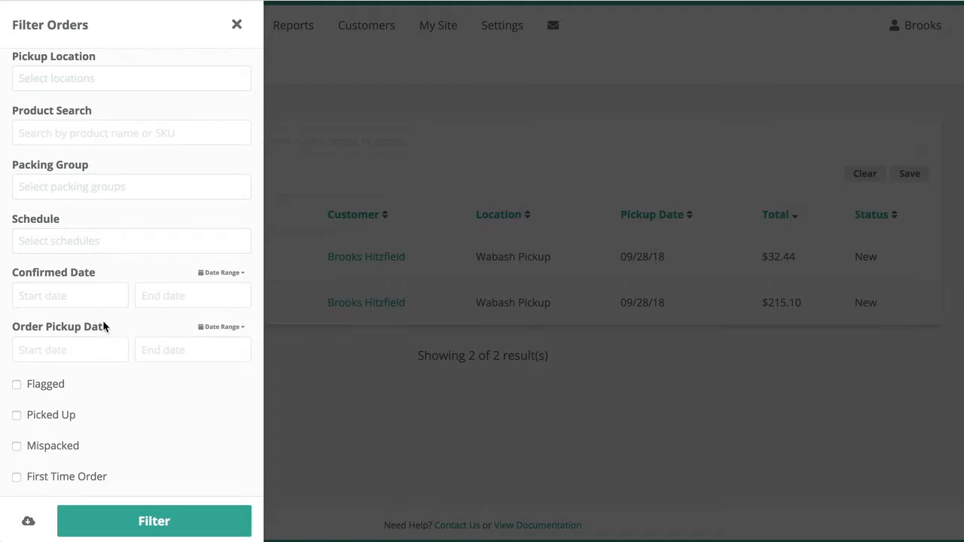
scroll(102, 298, "down", 1)
scroll(102, 298, "down", 7)
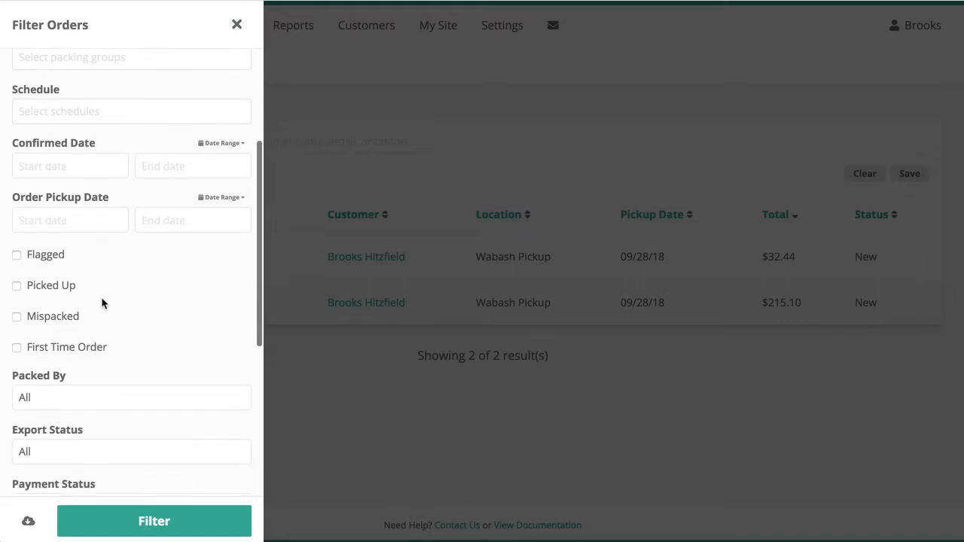
scroll(101, 301, "down", 4)
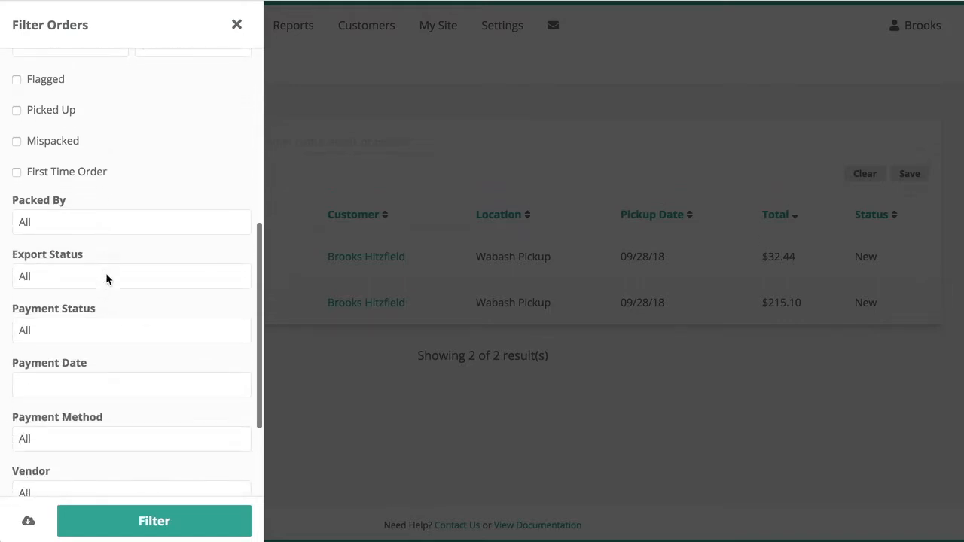
scroll(230, 212, "down", 1)
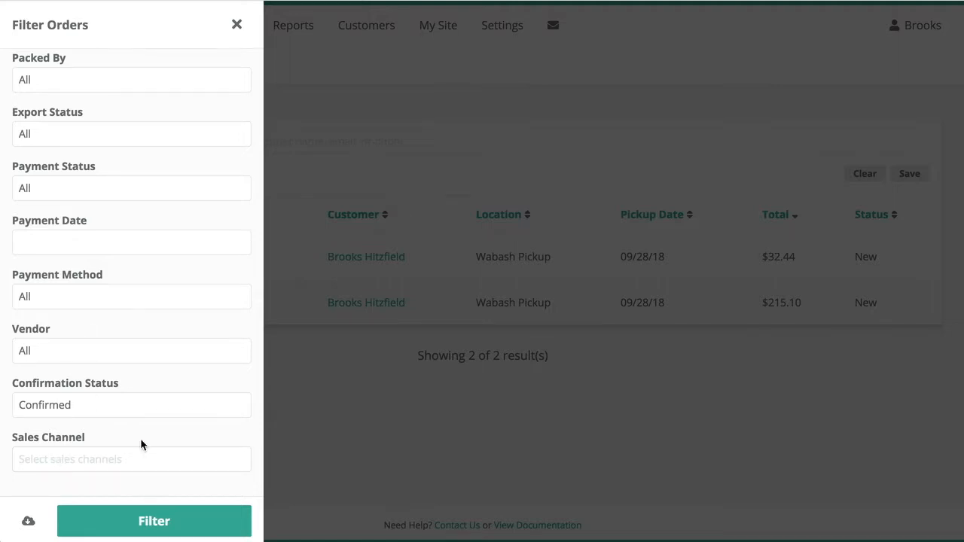
scroll(142, 444, "up", 12)
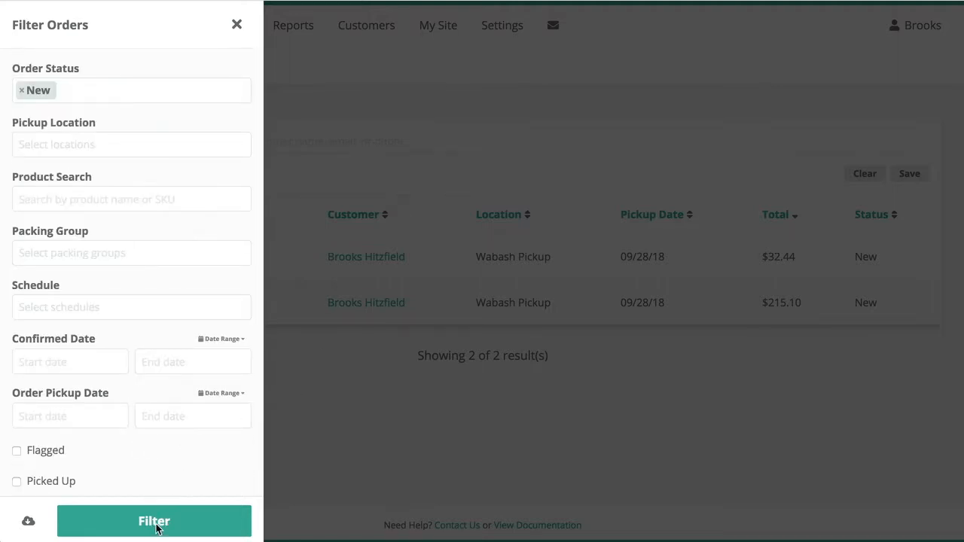
left_click(399, 407)
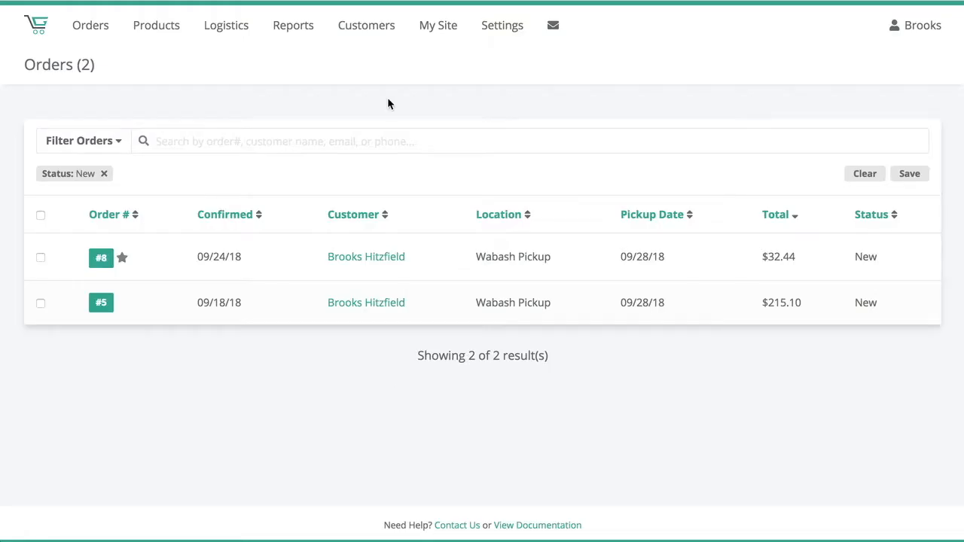
Select all listed orders and review their bulk status update, marking and printing options
left_click(40, 258)
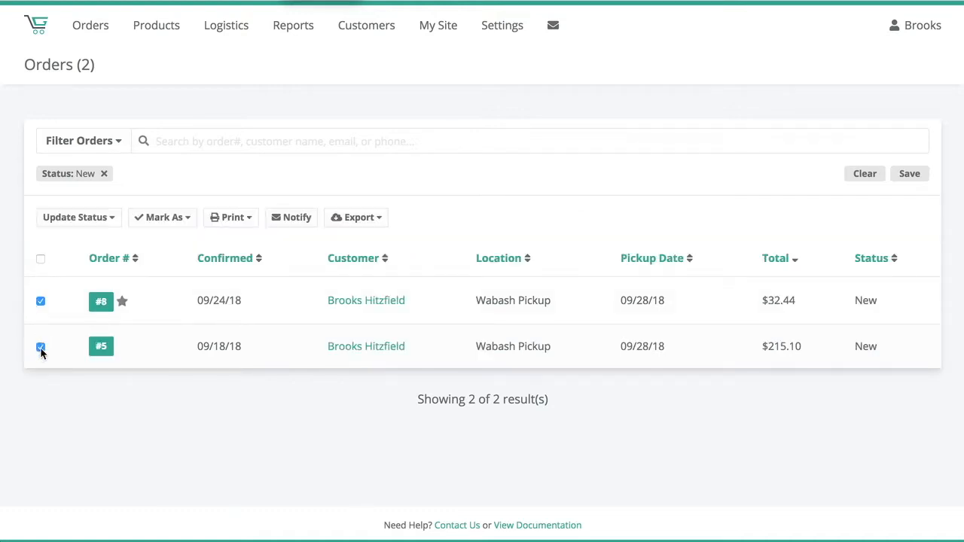
left_click(41, 259)
left_click(102, 218)
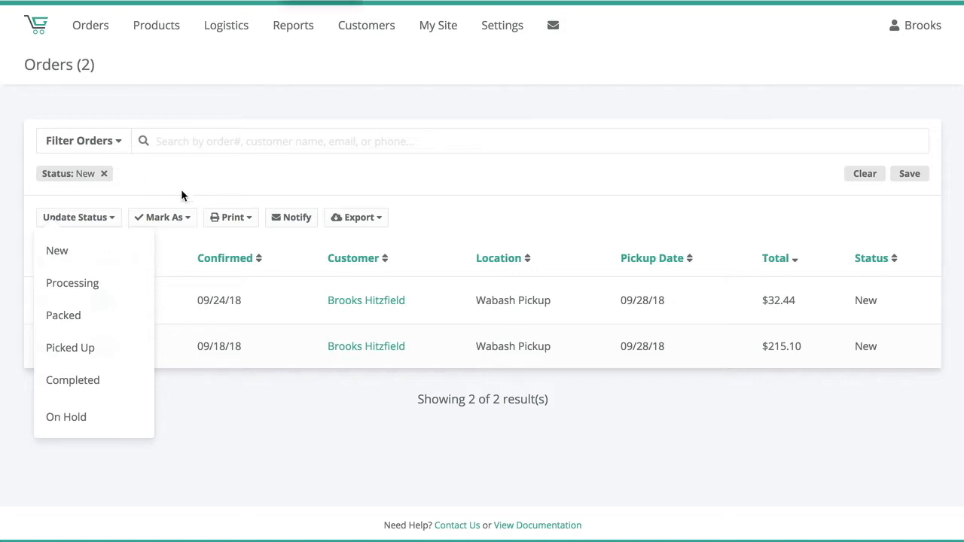
left_click(187, 220)
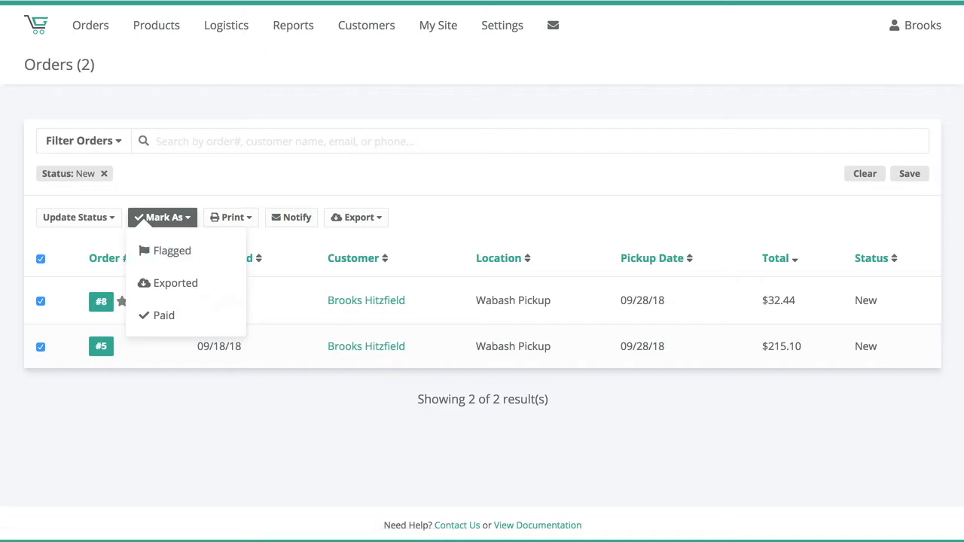
left_click(247, 221)
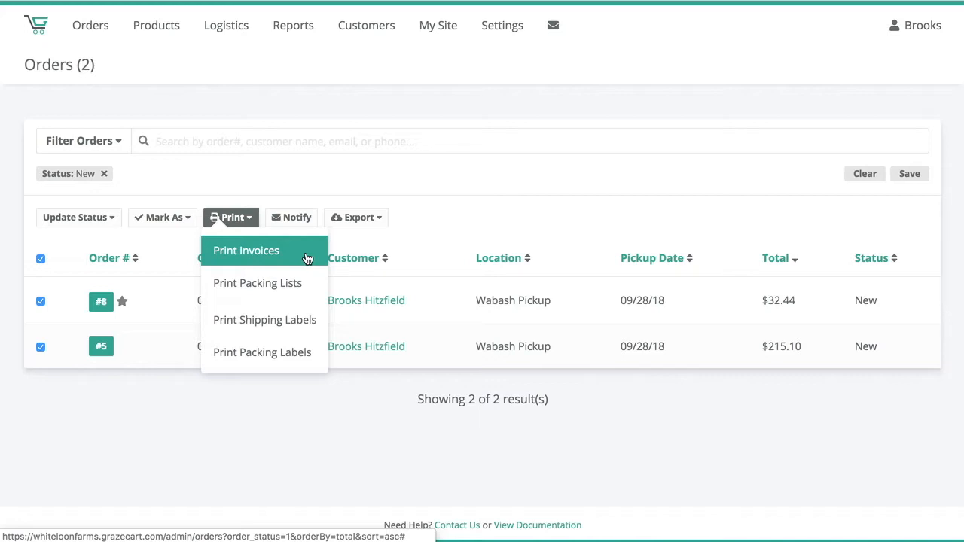
Review the notification form and its message templates for the selected orders, and cancel without sending
left_click(306, 218)
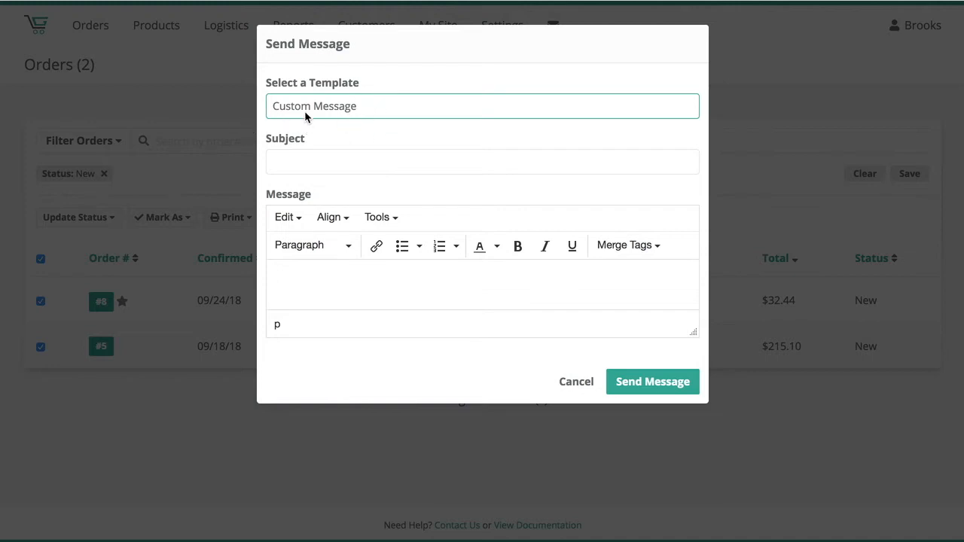
left_click(282, 166)
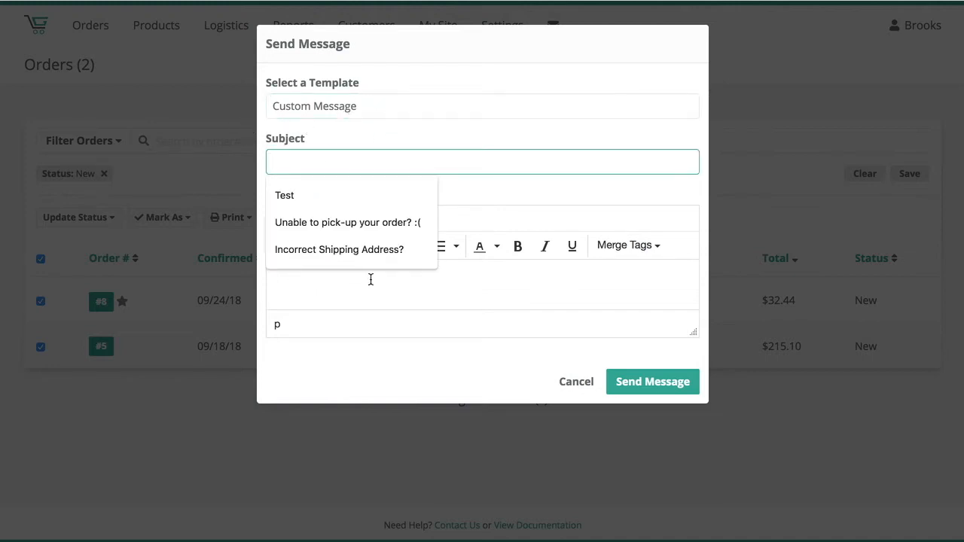
left_click(308, 278)
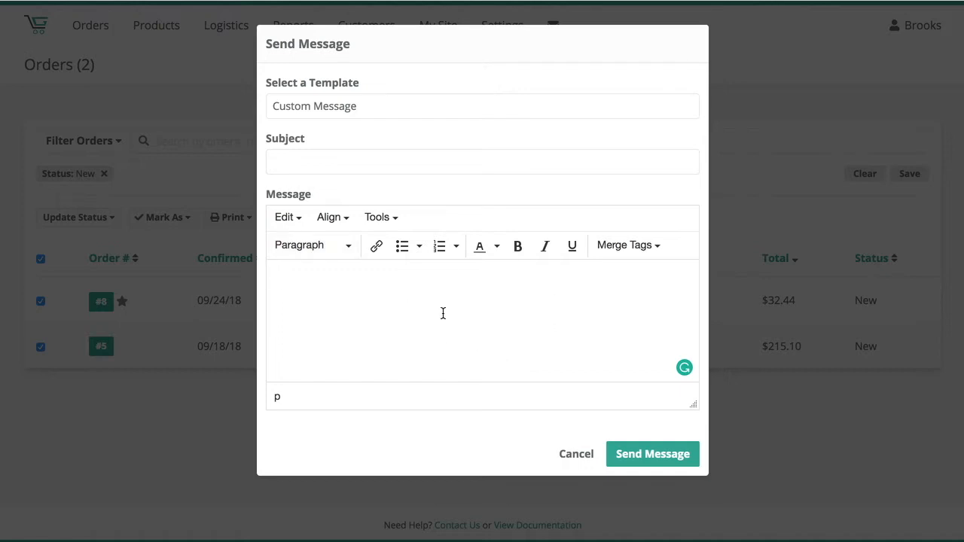
left_click(379, 98)
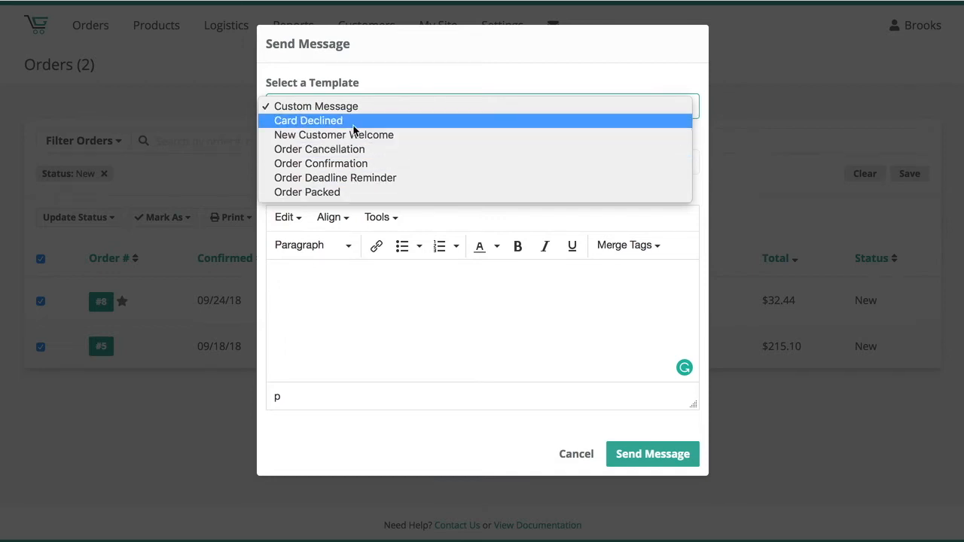
left_click(361, 105)
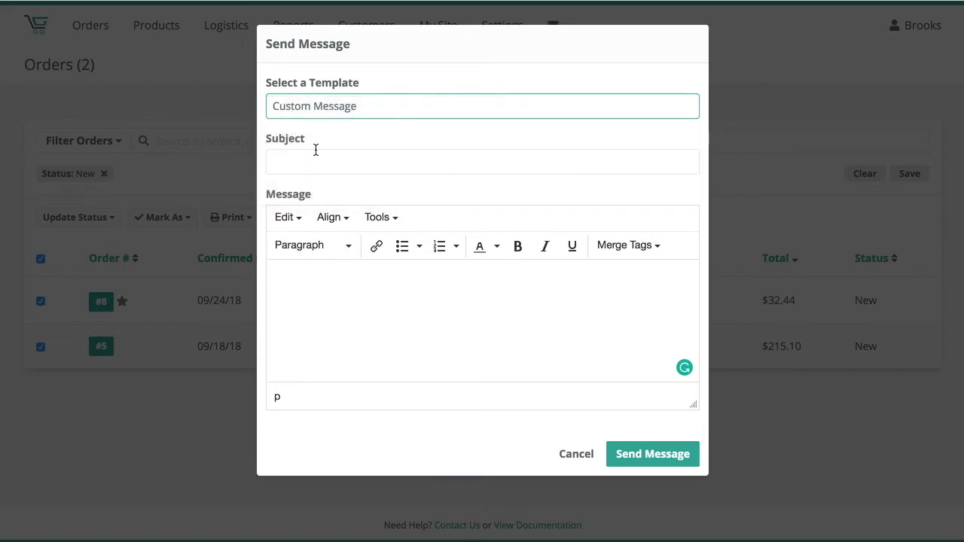
left_click(576, 455)
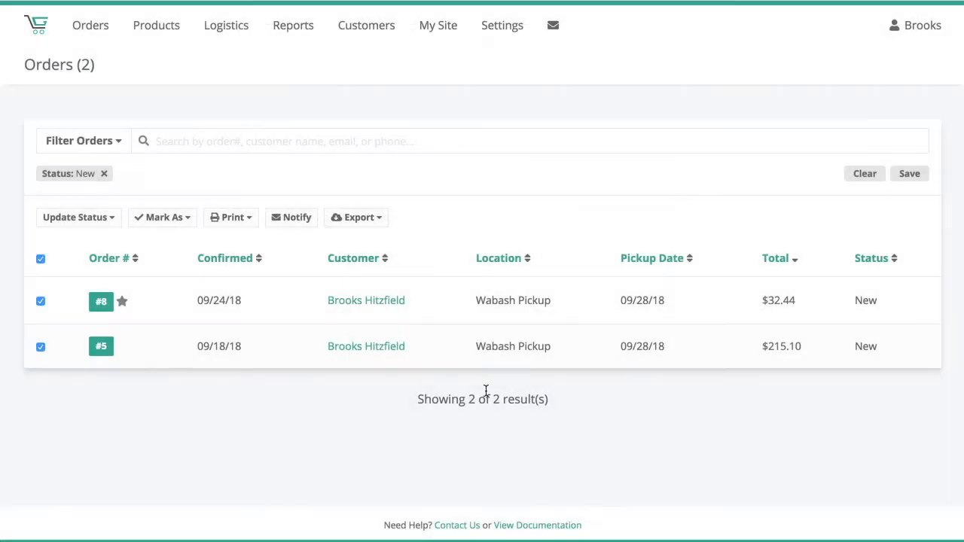
Review the export formats available for the selected orders
left_click(377, 219)
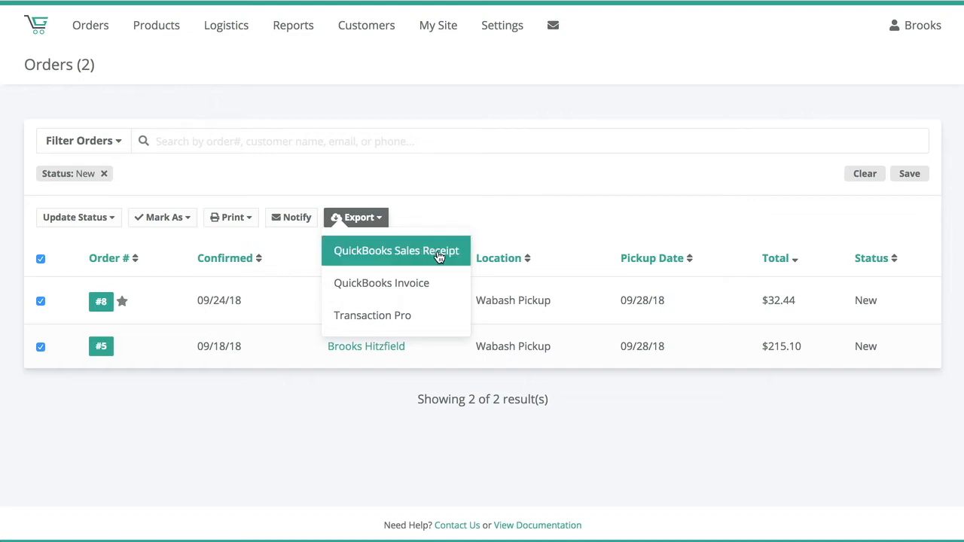
left_click(433, 197)
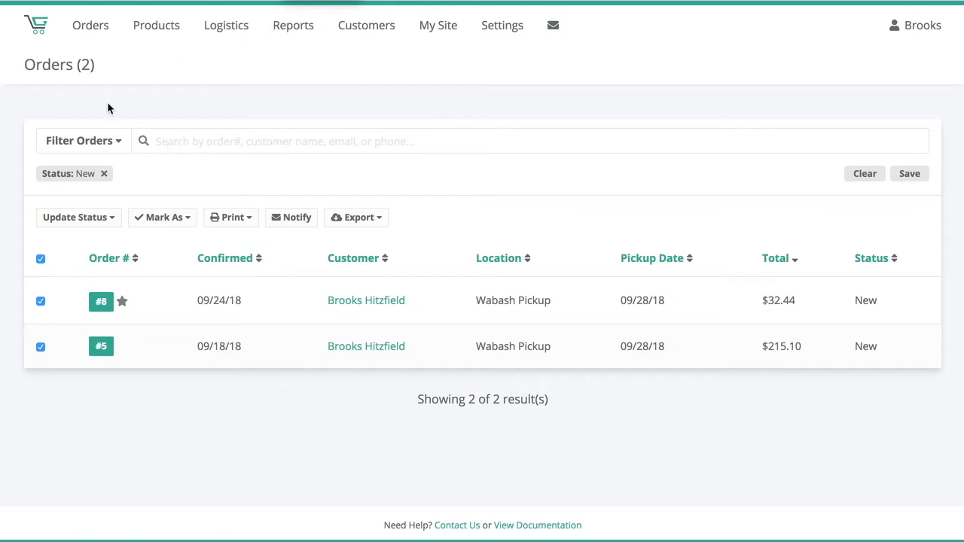
Inspect the order search field without entering a query, and check the meaning of the star beside the first order
left_click(181, 142)
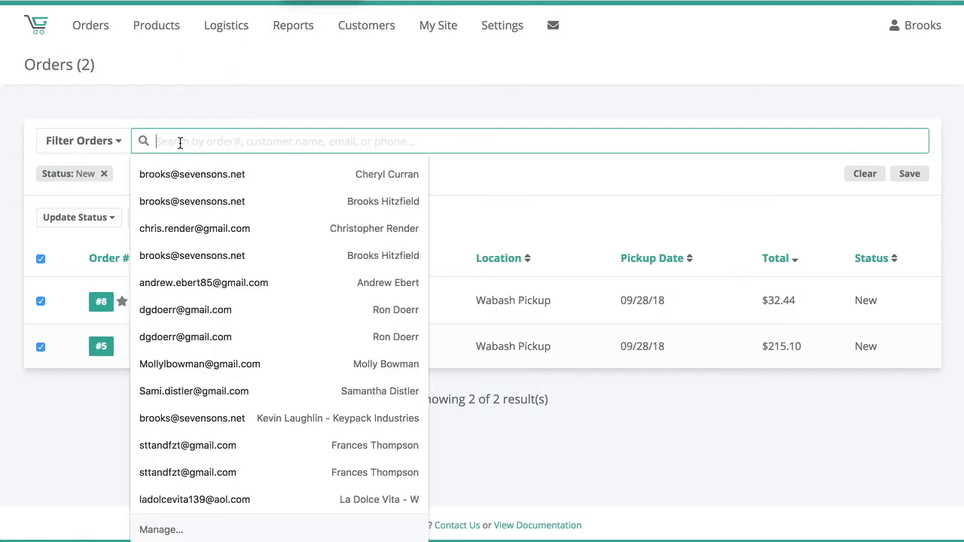
left_click(230, 127)
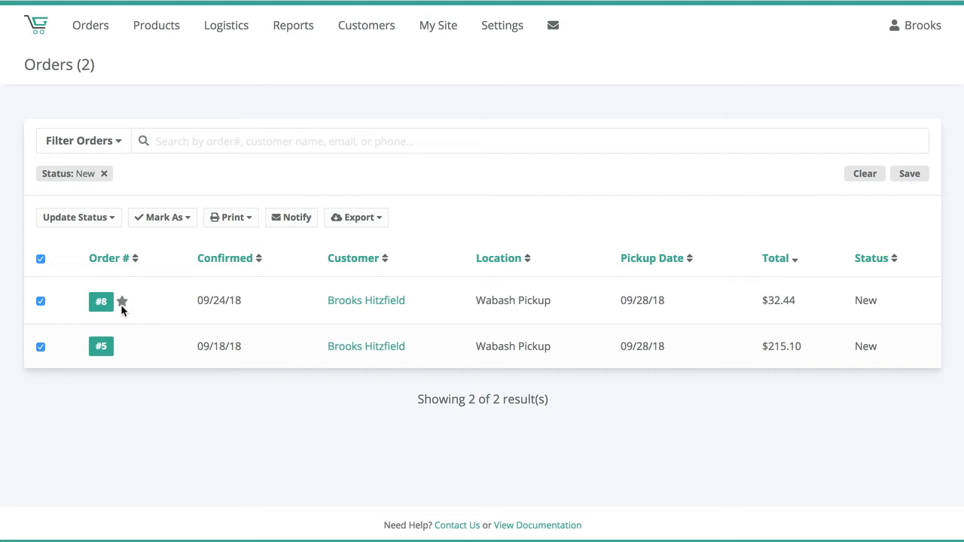
mouse_move(126, 303)
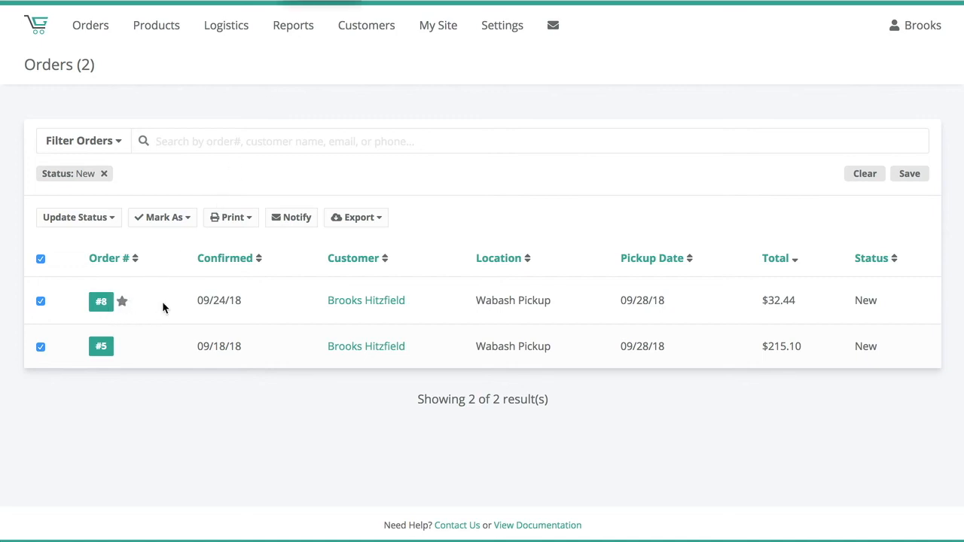
Mark both selected orders as Flagged
left_click(187, 218)
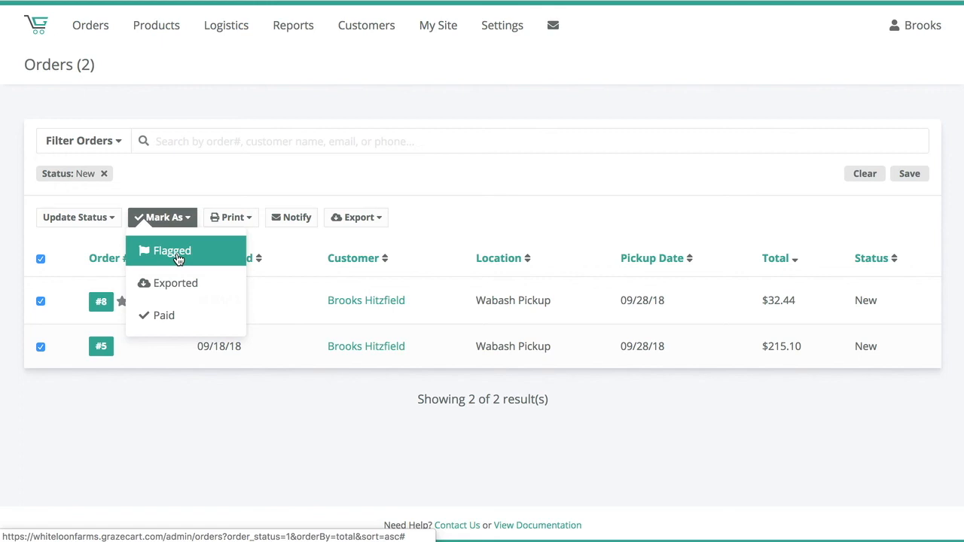
left_click(178, 258)
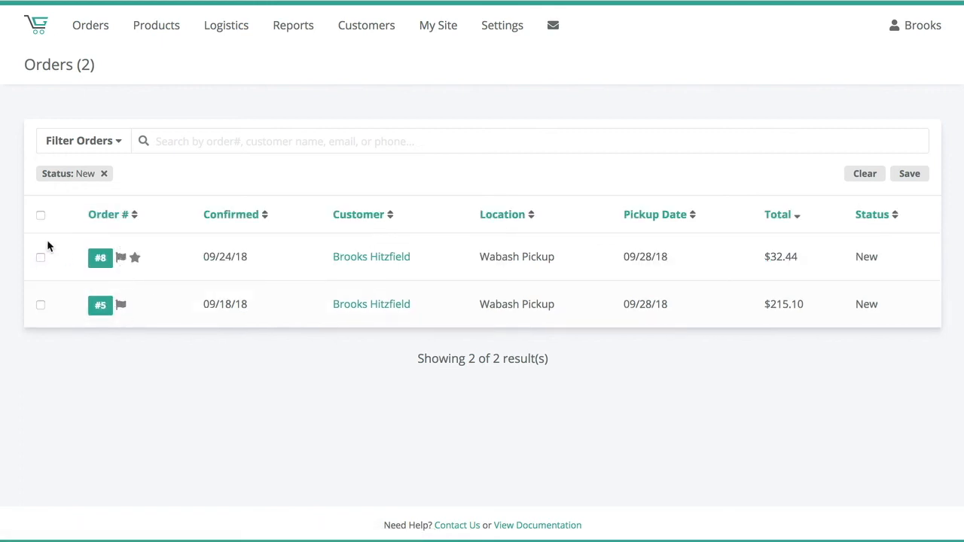
Reselect all listed orders, review the available marking options again, and clear the selection
left_click(41, 215)
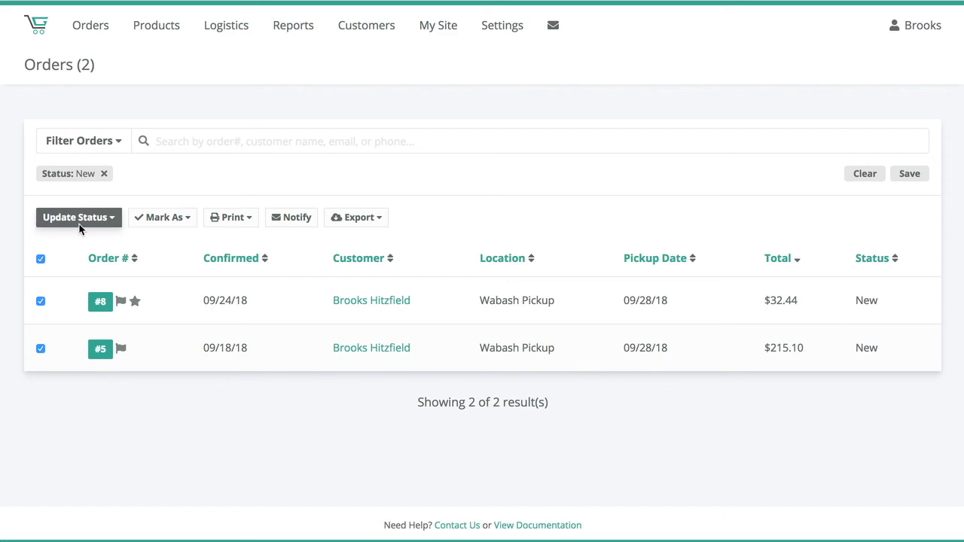
left_click(181, 217)
left_click(181, 284)
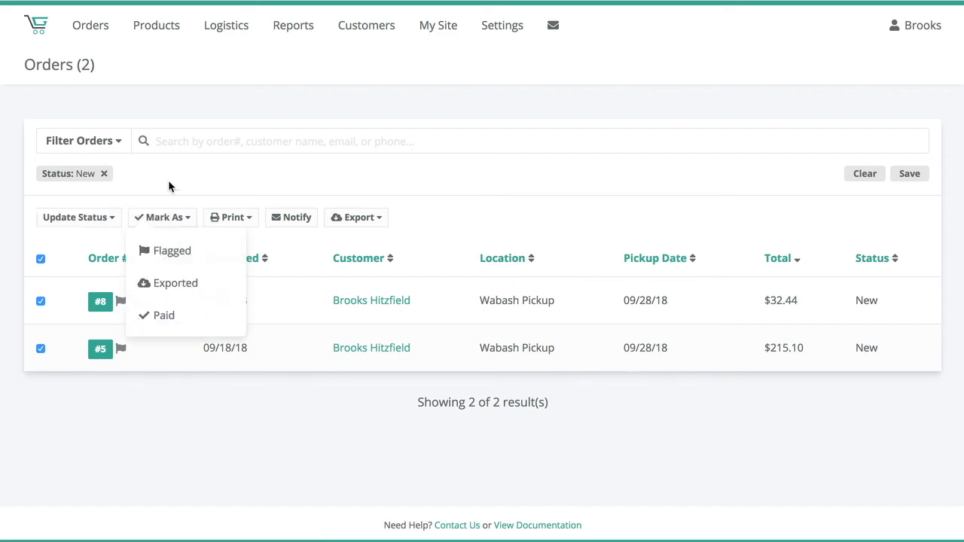
left_click(40, 258)
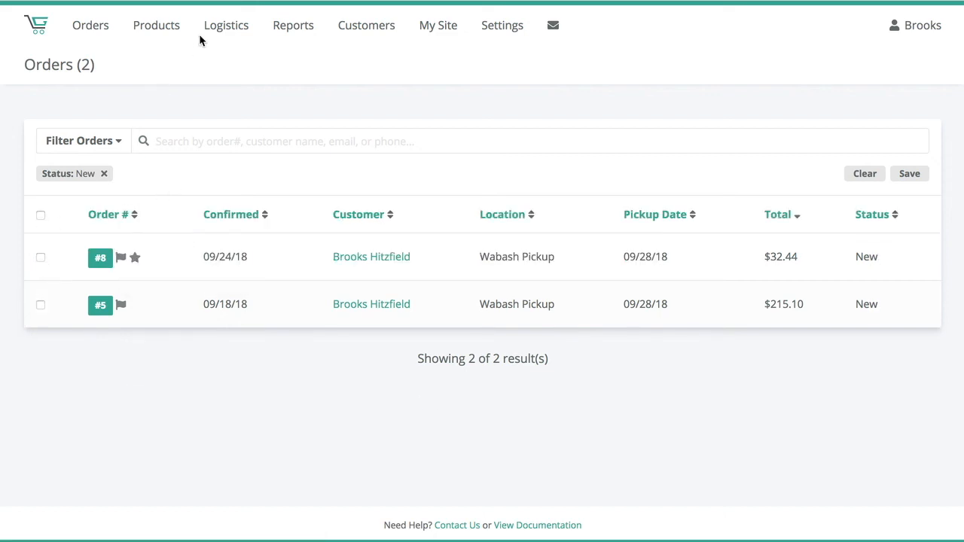